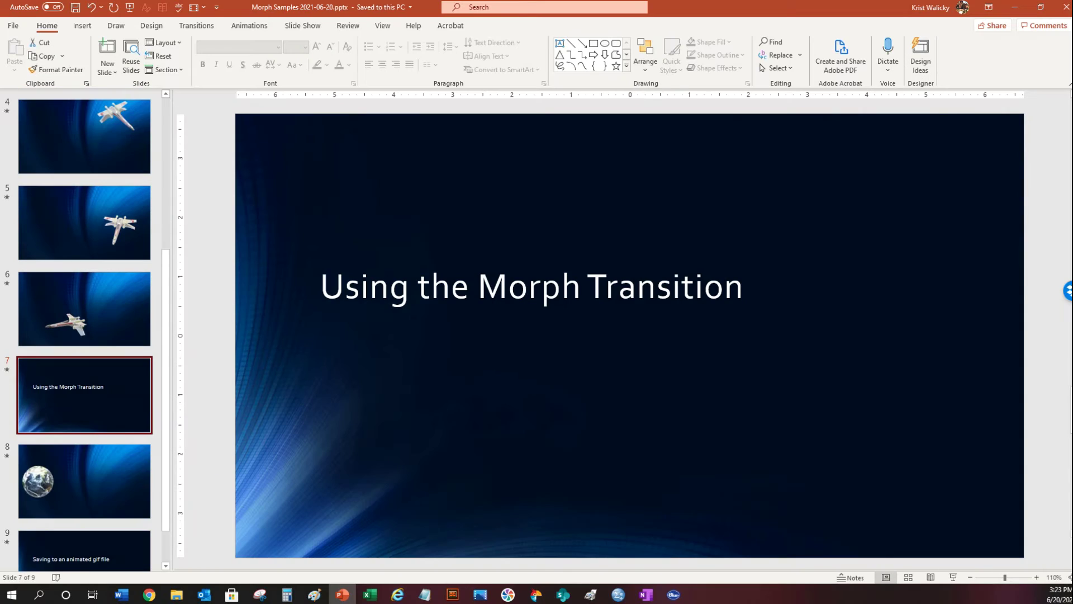
Insert the stock dinosaur model with striped skin from the All Animated Models category onto slide 8
click(83, 481)
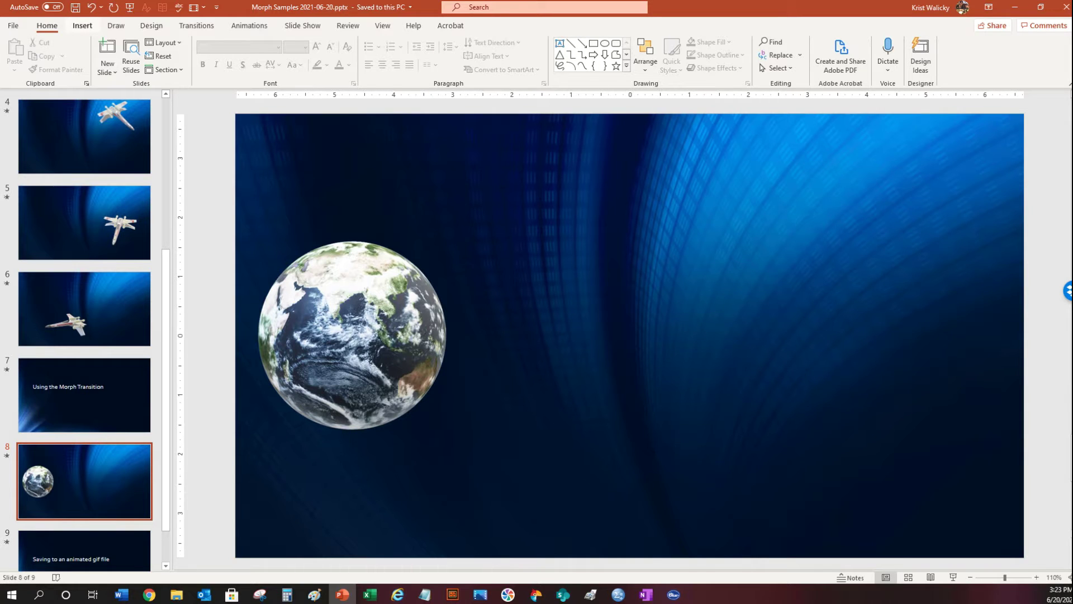
click(82, 25)
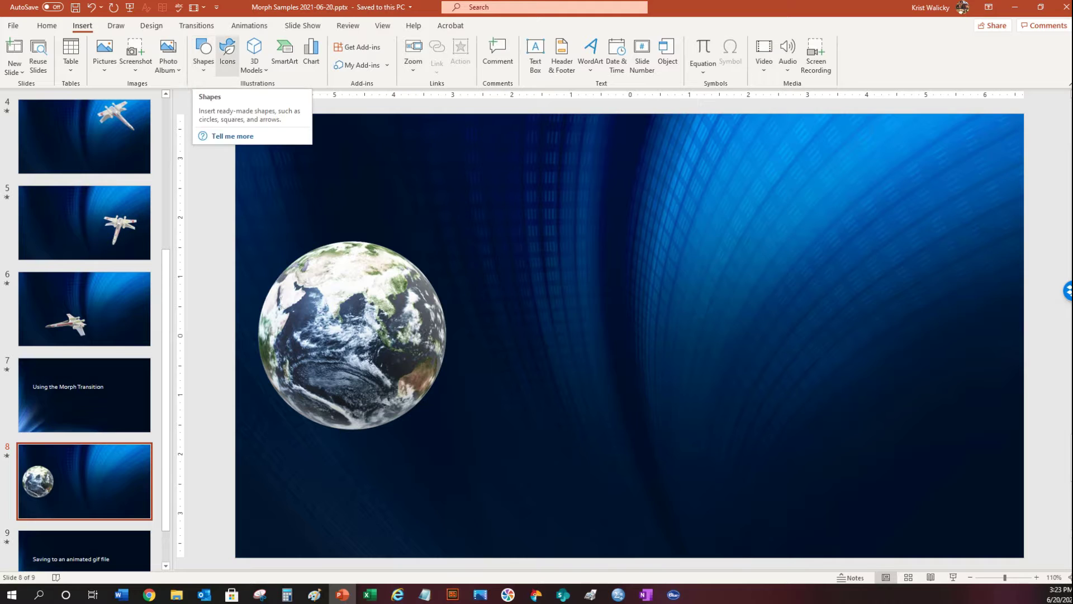
click(255, 56)
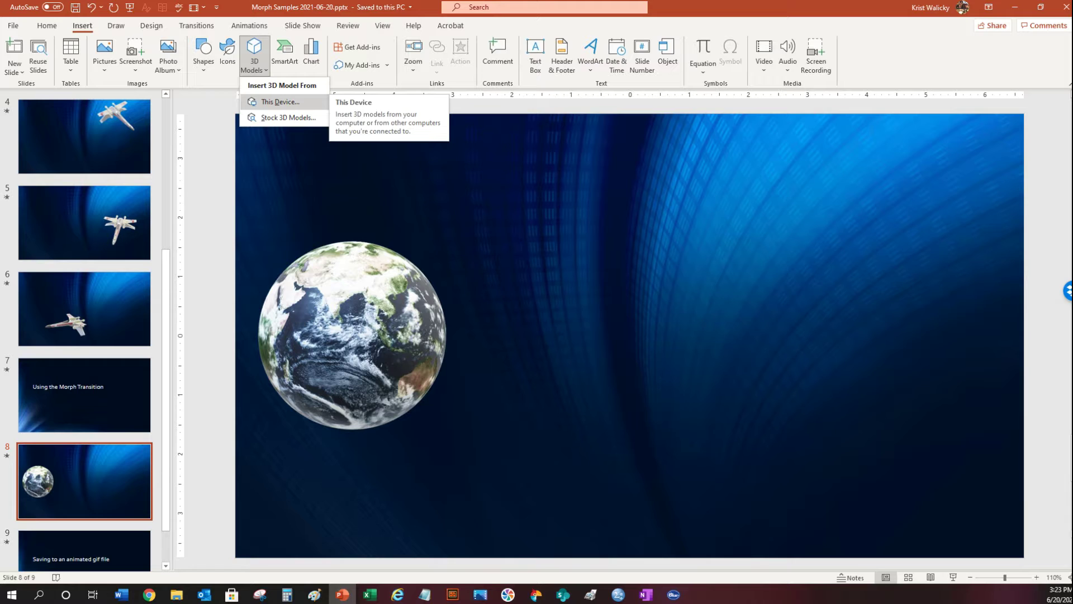
click(288, 118)
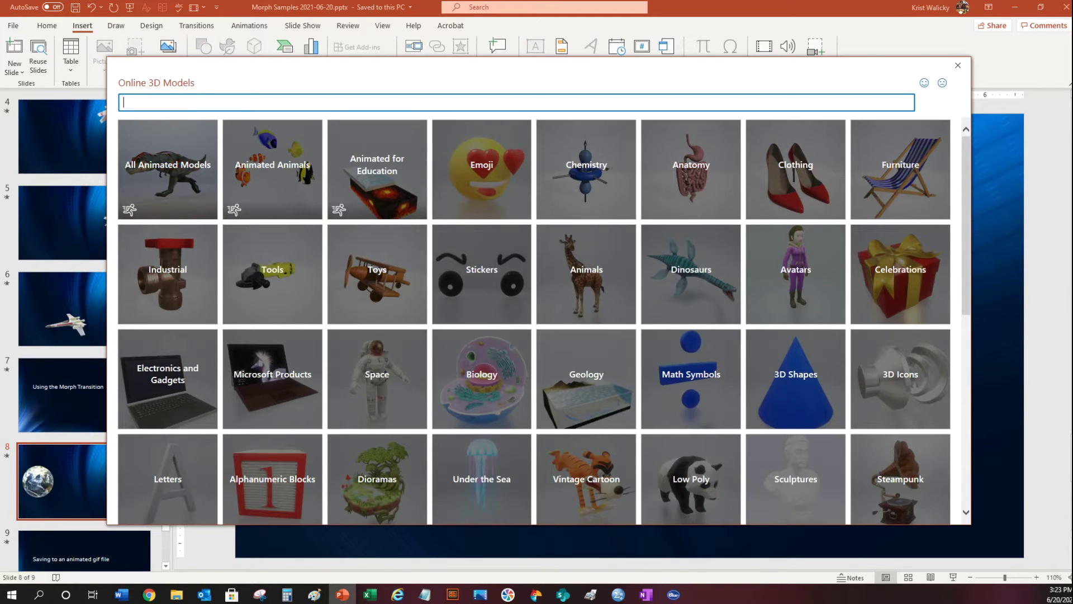
click(167, 167)
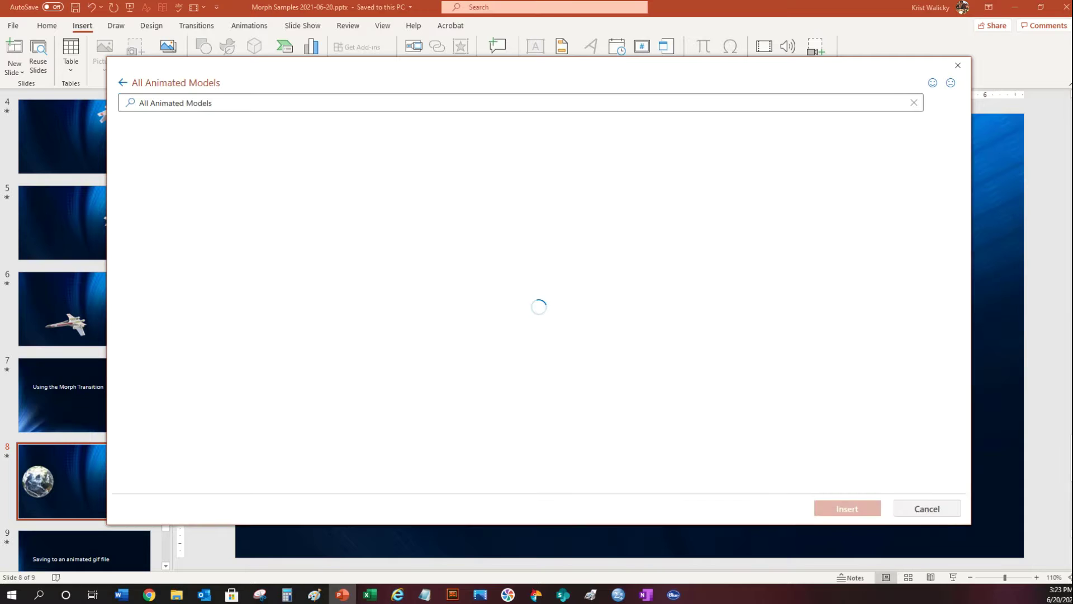
click(586, 378)
click(848, 508)
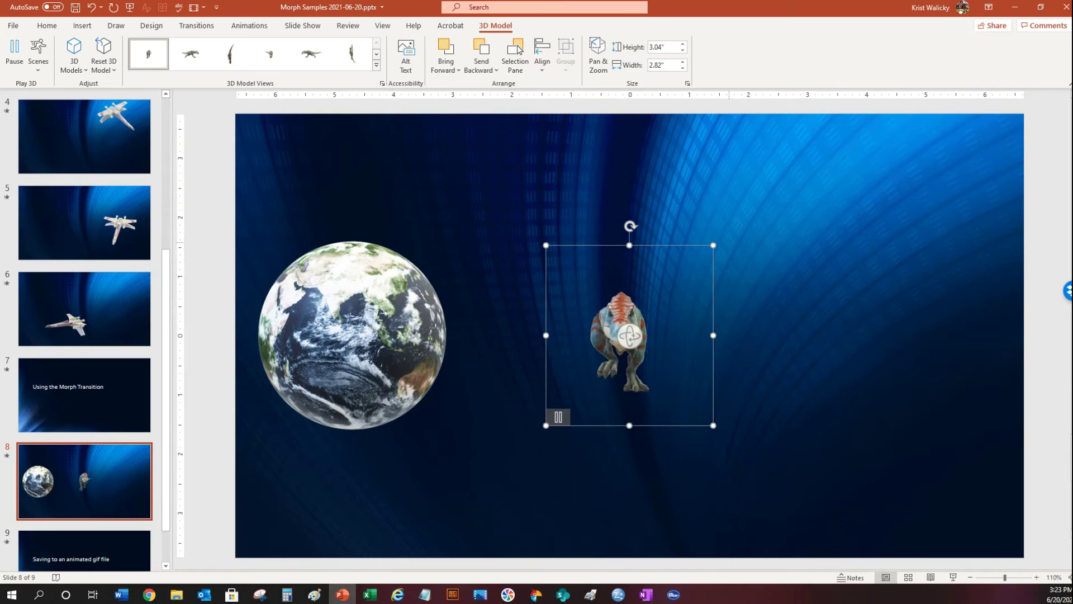
Enlarge the dinosaur model on slide 8, and delete it from the slide
drag(713, 245, 810, 203)
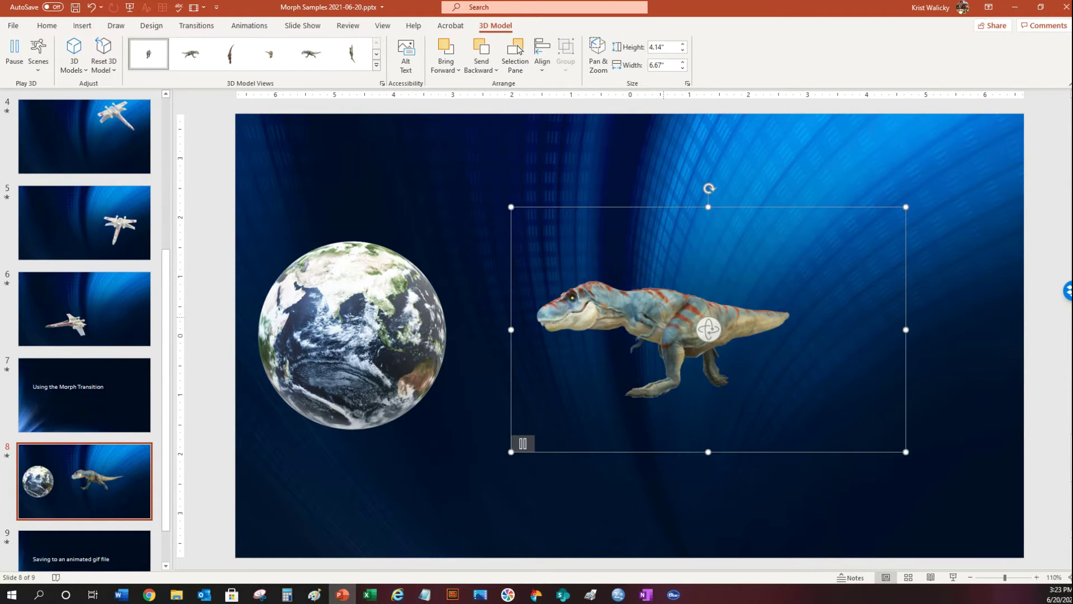
key(Delete)
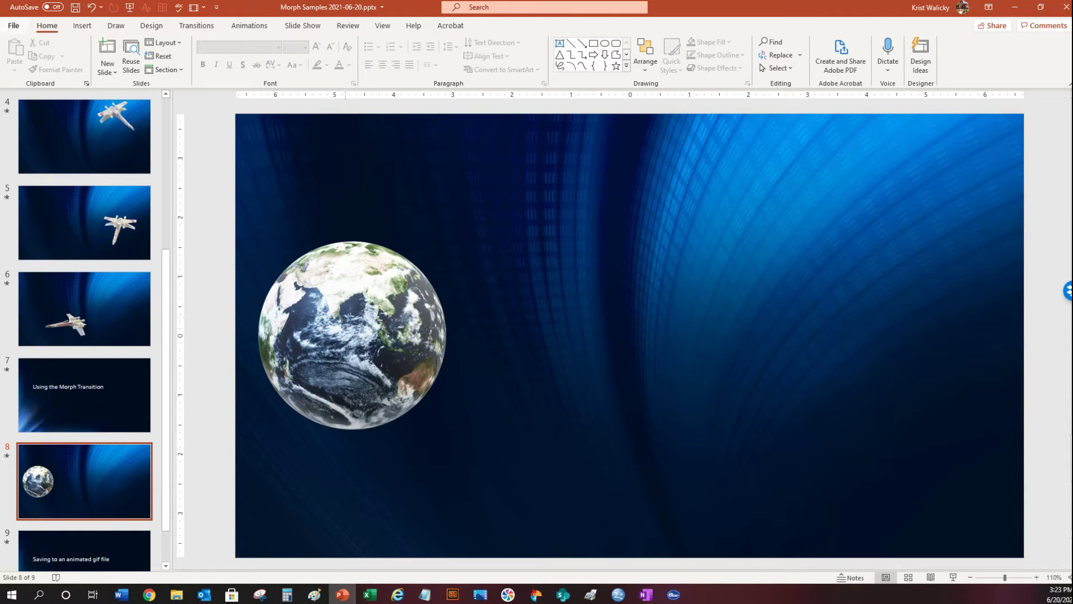
Insert the cloud-covered Earth model from the Space category of the stock 3D models onto slide 8
click(82, 26)
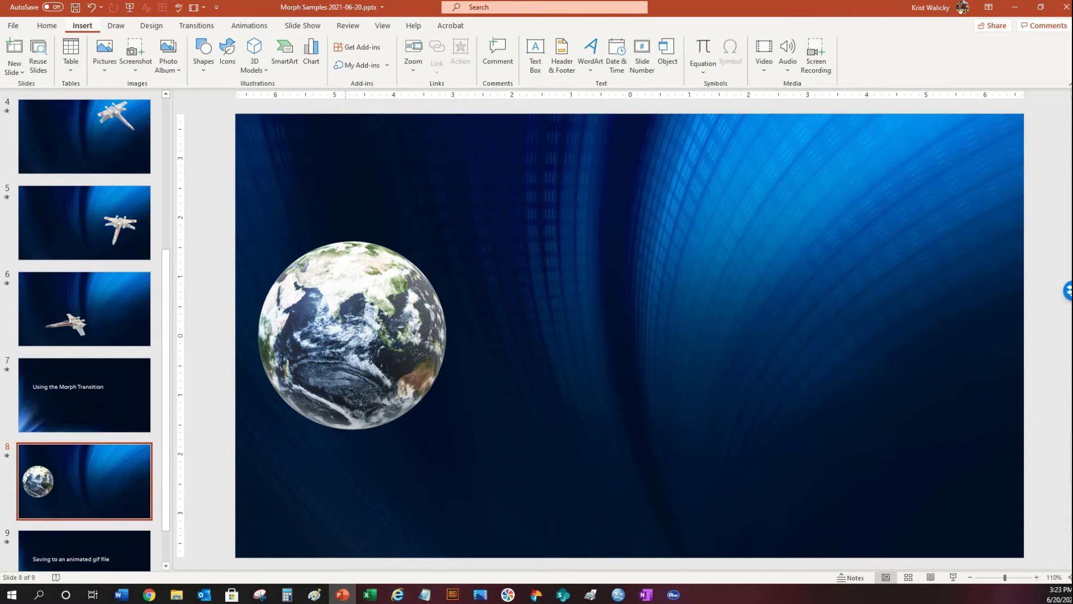
click(254, 59)
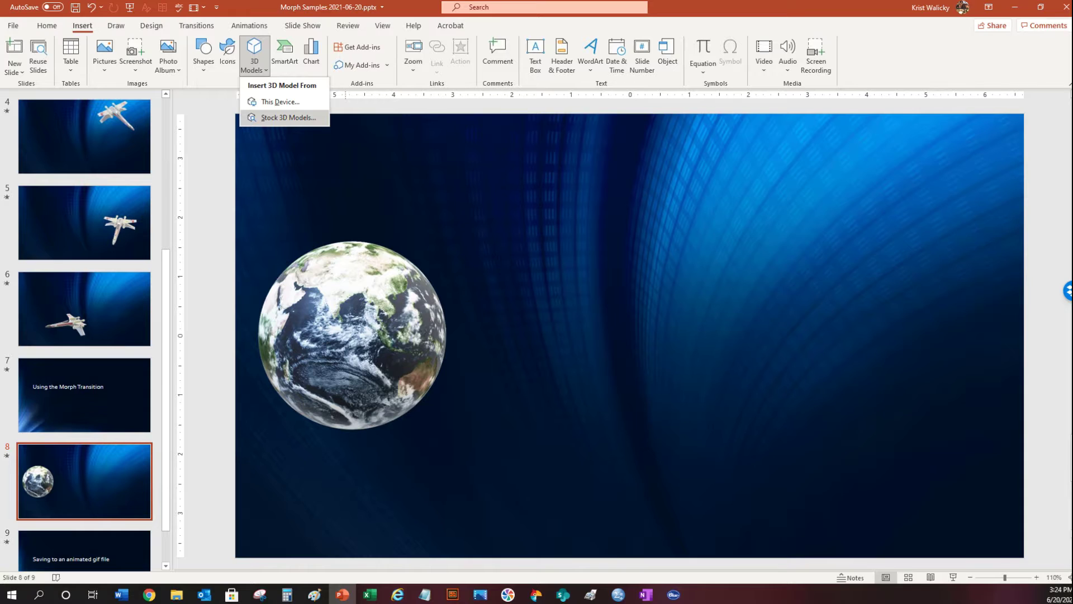
click(287, 117)
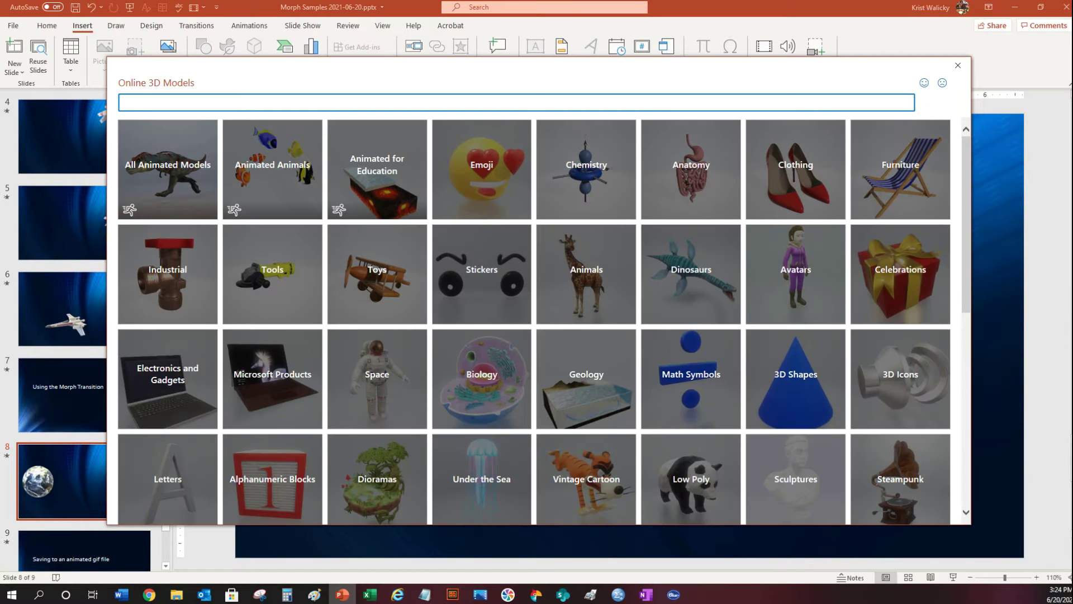
click(377, 379)
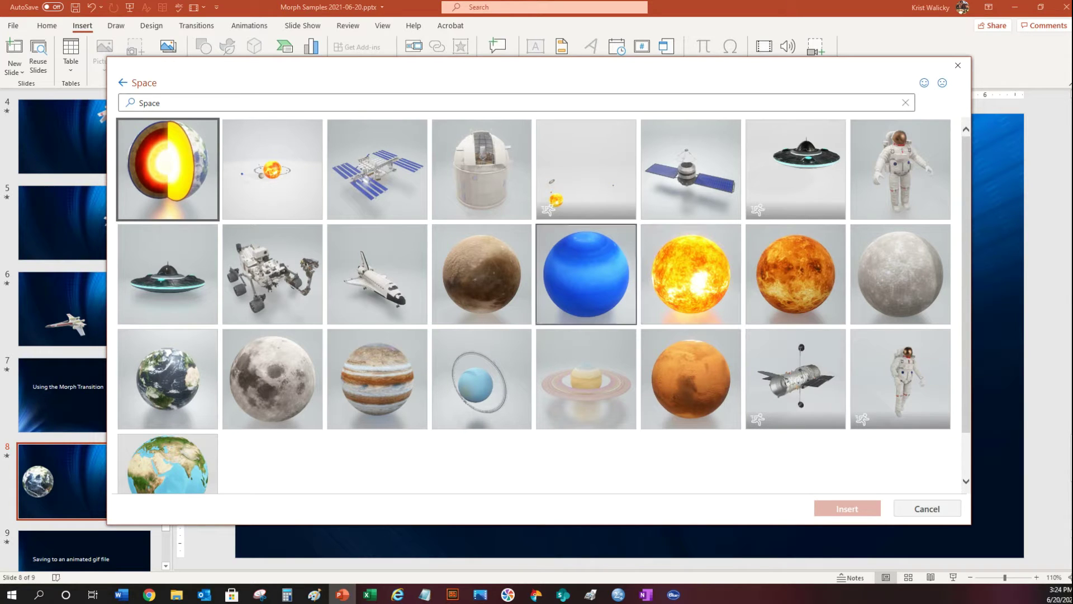
double_click(168, 379)
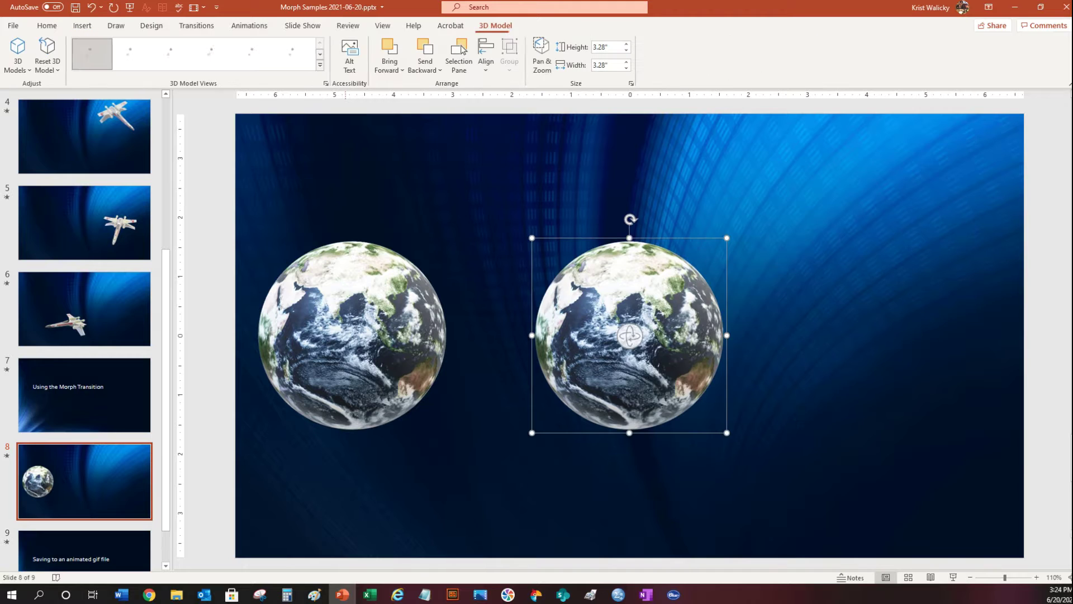
Delete the original Earth model from slide 8 and move the newly inserted Earth to the slide's left side
click(311, 330)
key(Delete)
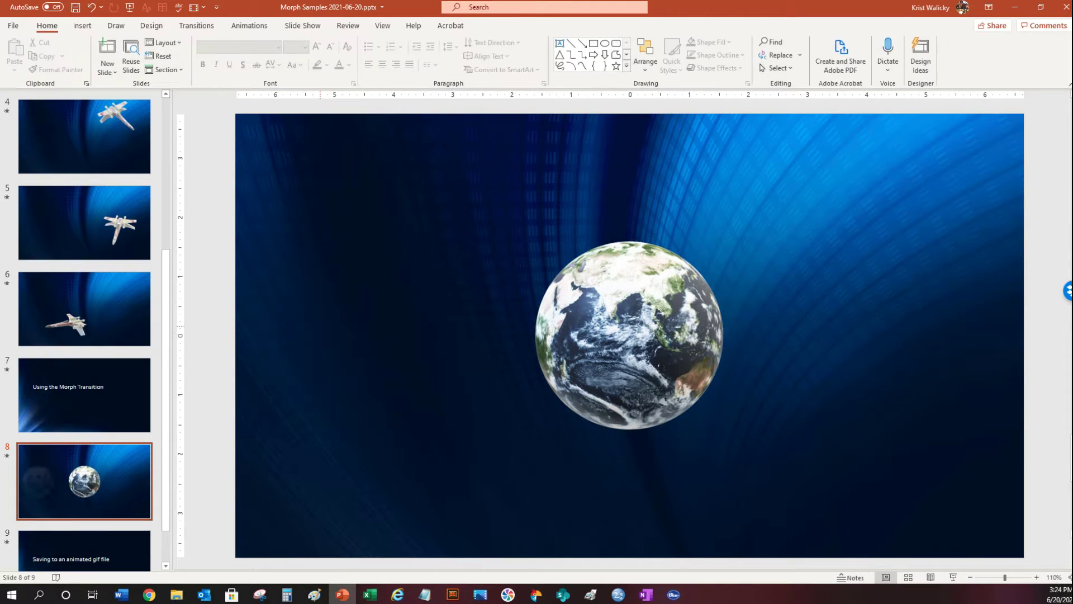
drag(628, 335, 362, 336)
Duplicate slide 8 and move the Earth model to the middle of the copy
click(84, 481)
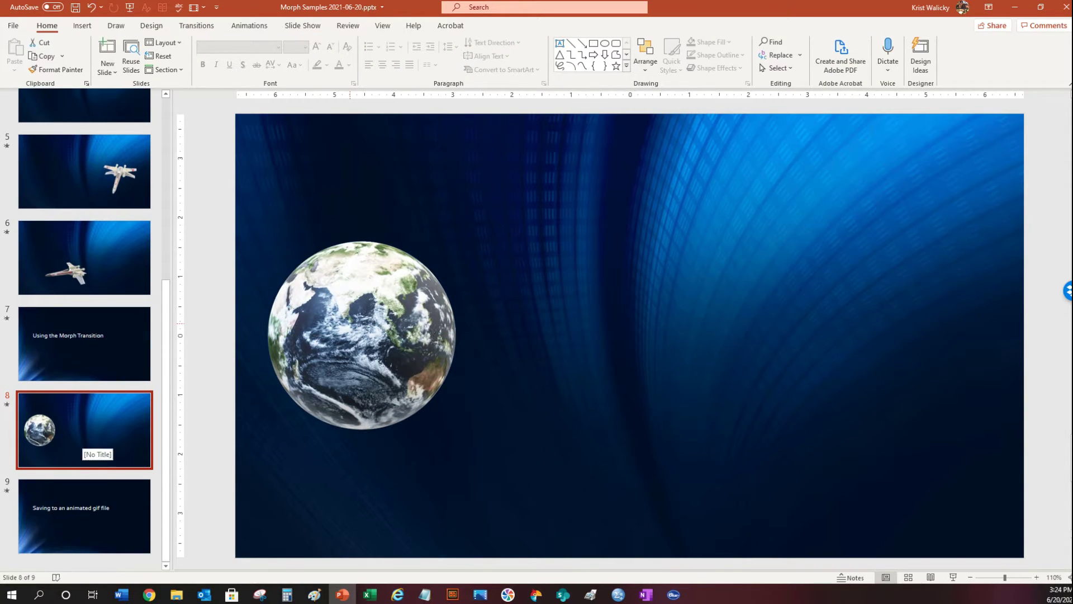
right_click(106, 419)
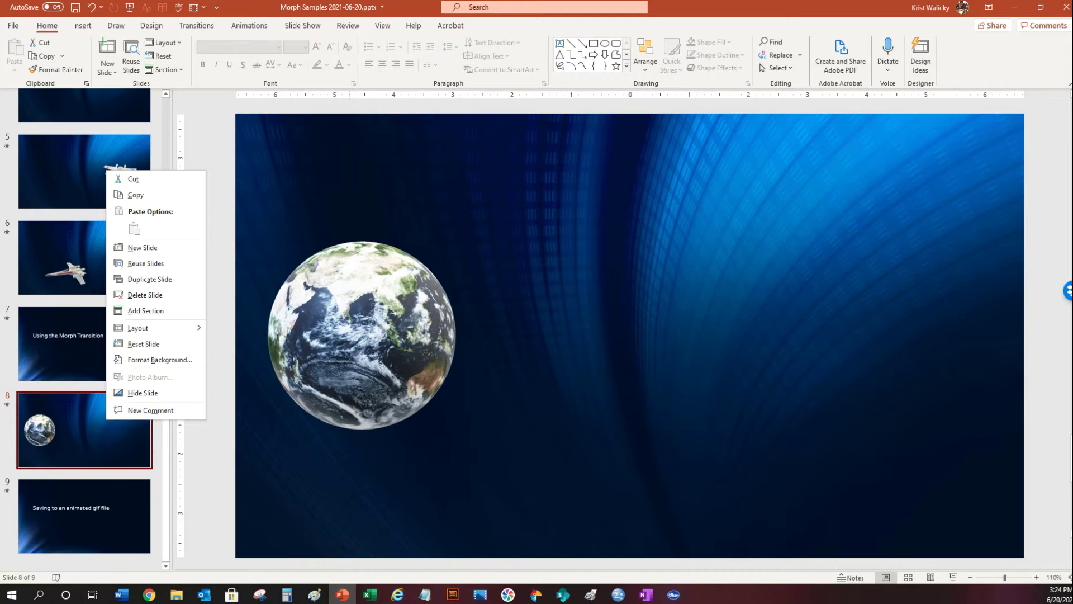
click(150, 279)
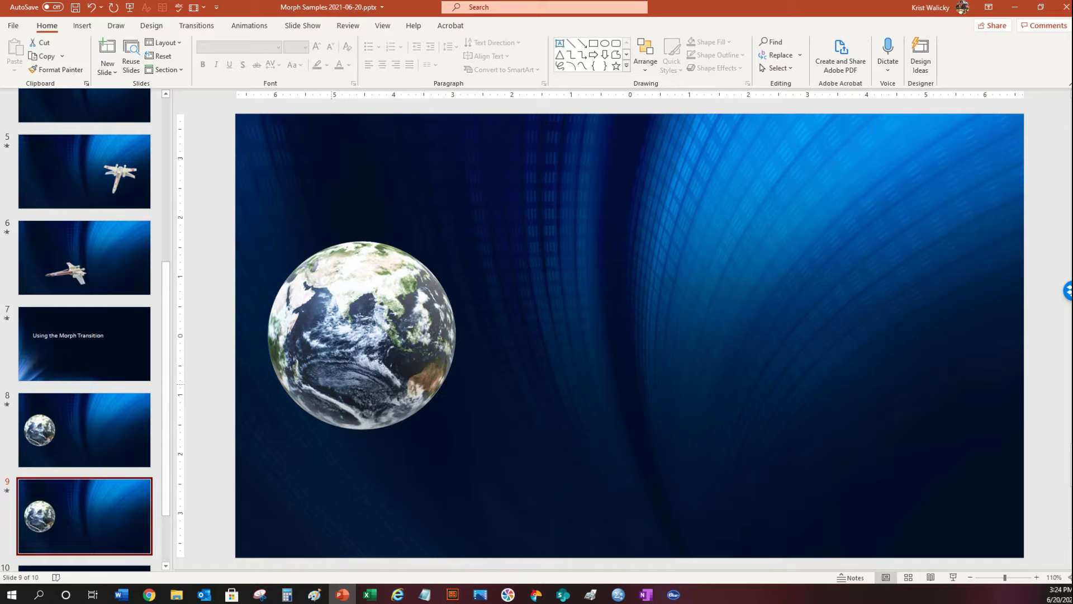
drag(401, 374, 485, 373)
drag(446, 335, 613, 329)
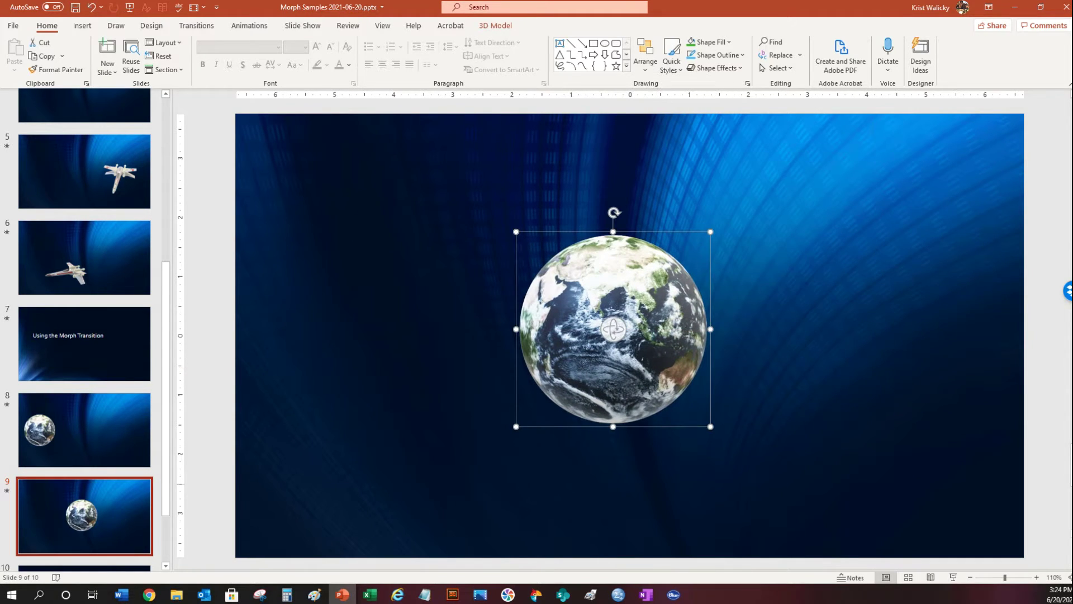
Duplicate slide 9 and move the Earth model to the right side of the new slide
right_click(130, 497)
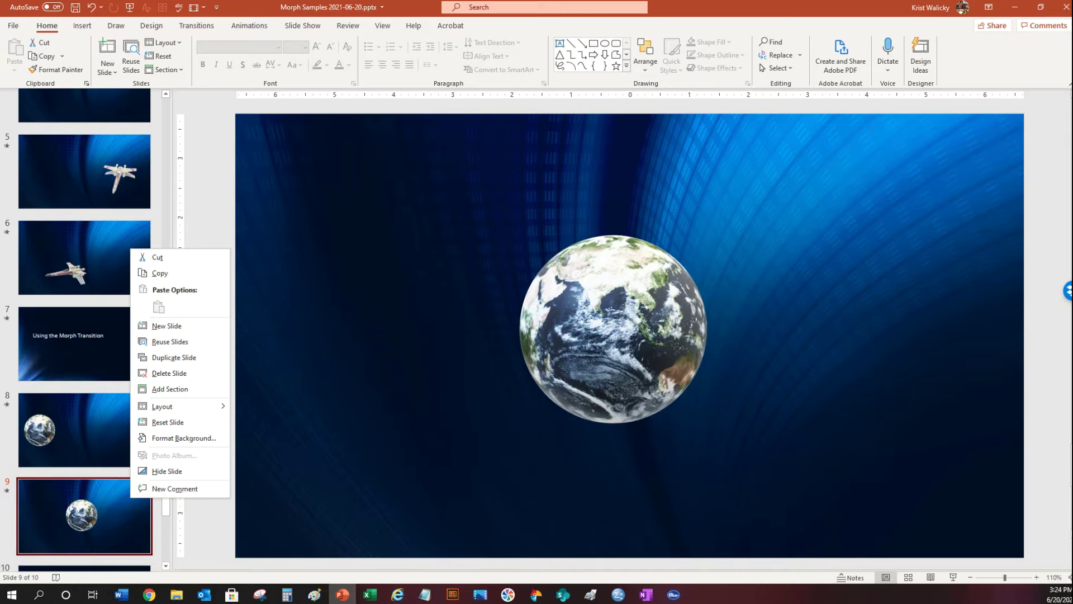
click(174, 357)
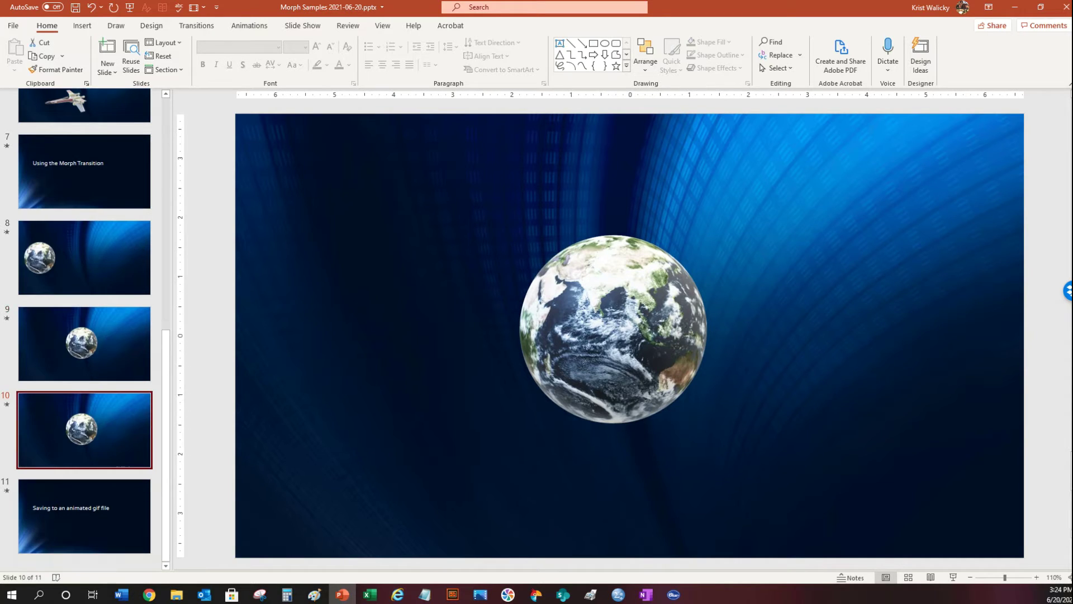
drag(613, 328, 869, 328)
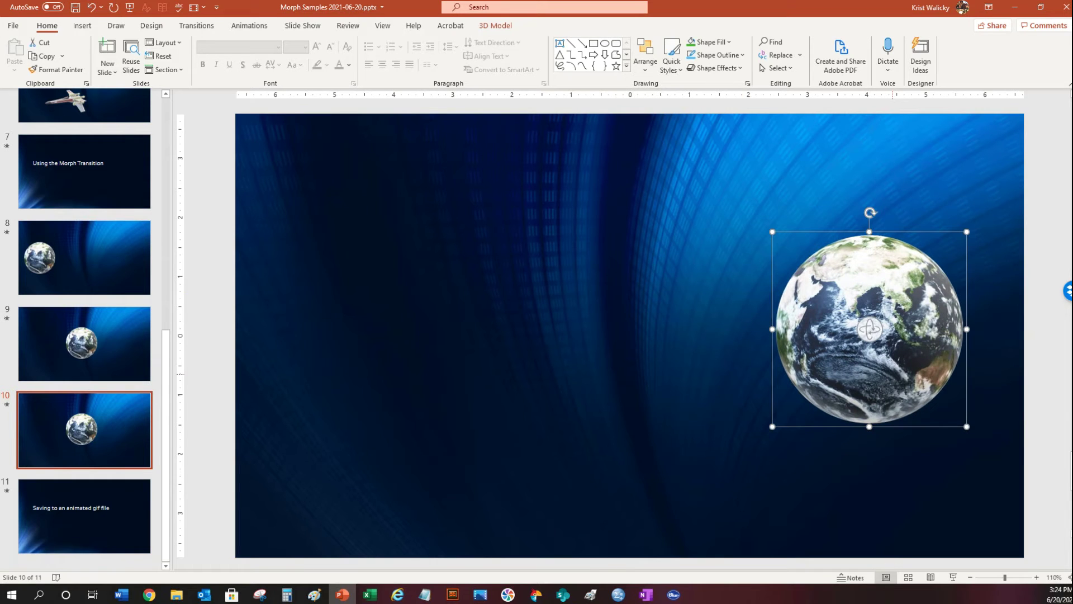
Apply the Morph transition to the three Earth slides, 8 through 10
click(84, 257)
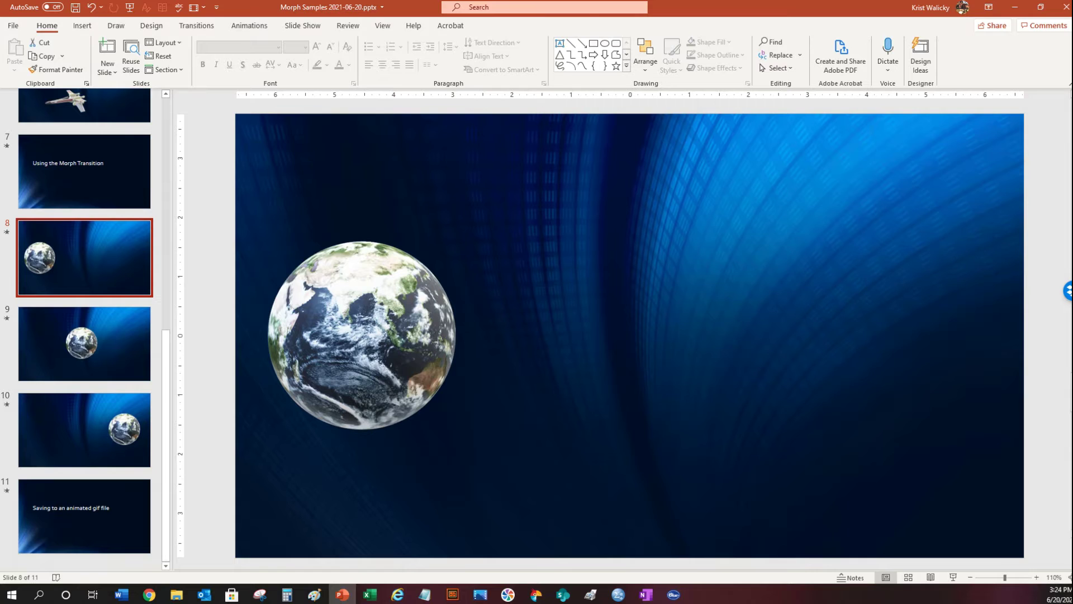
ctrl+click(83, 344)
ctrl+click(83, 429)
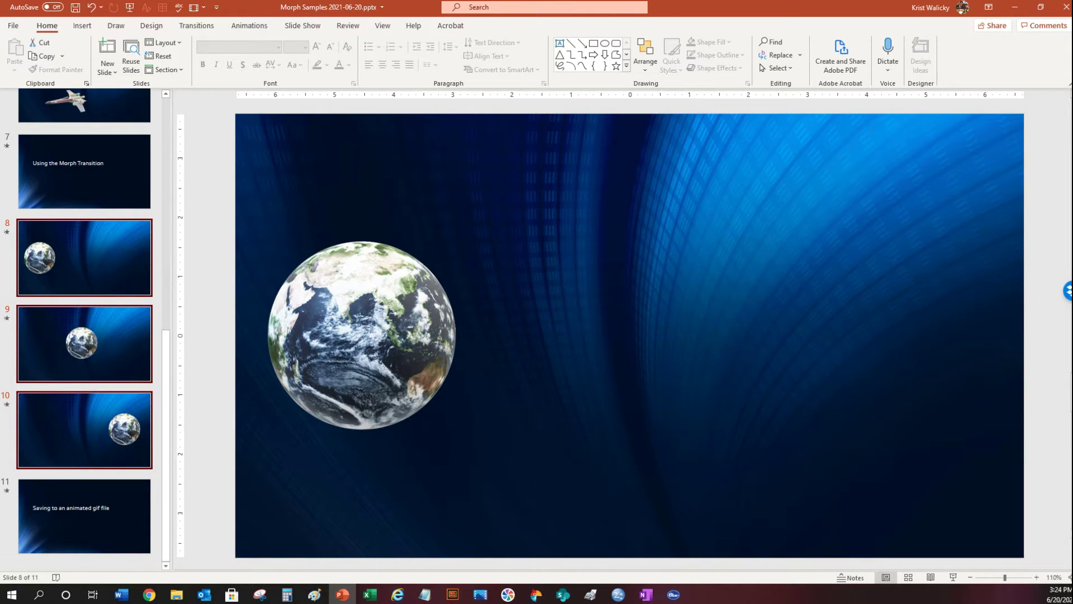
click(197, 25)
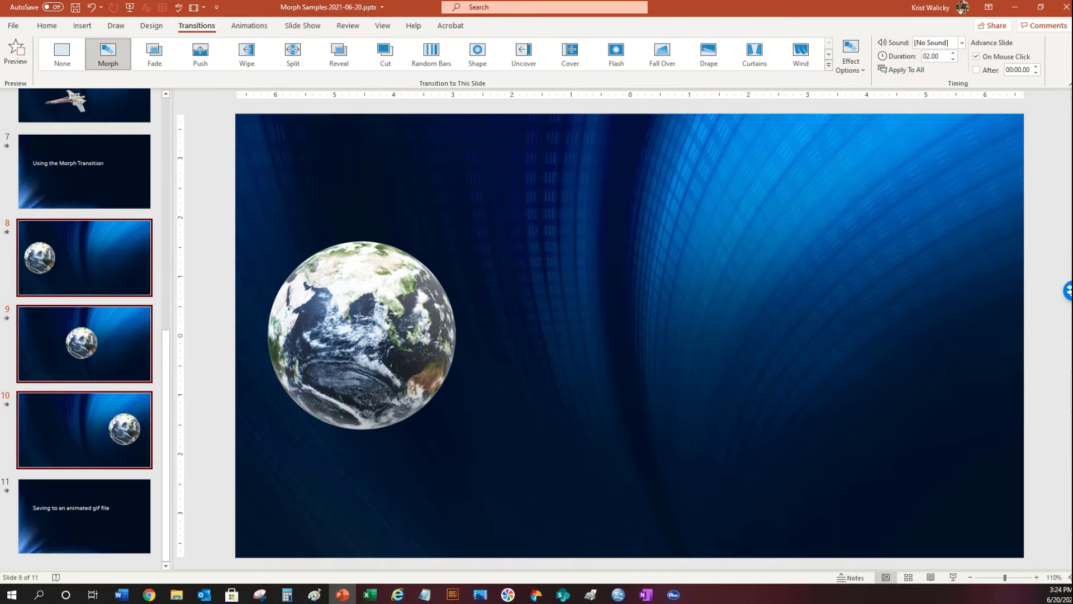
click(107, 53)
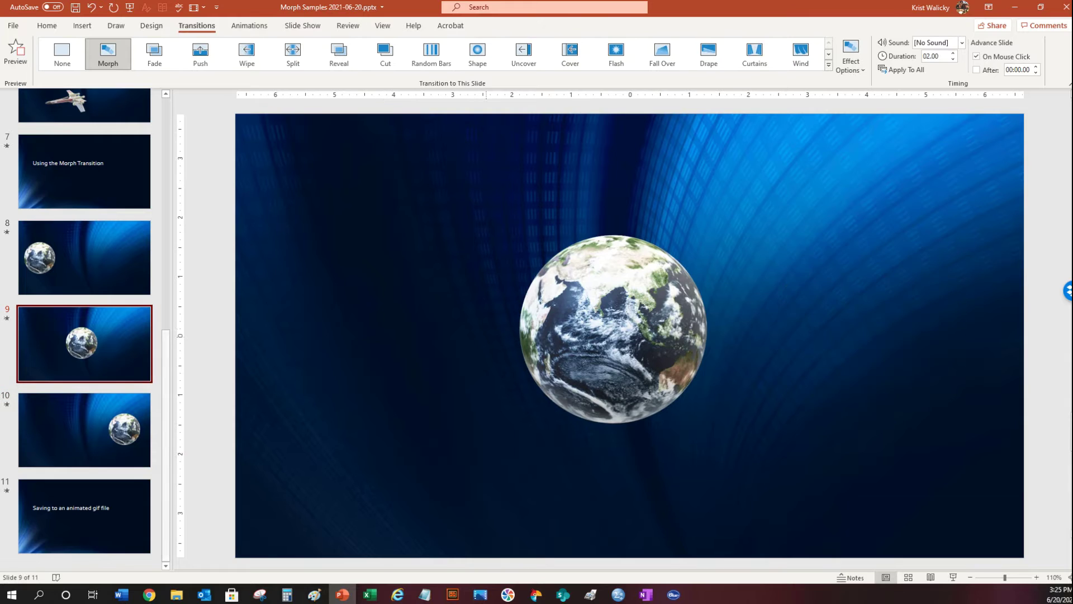
Rotate the Earth model in 3D to show Africa and the Atlantic on slide 9 and the Americas on slide 10
click(591, 328)
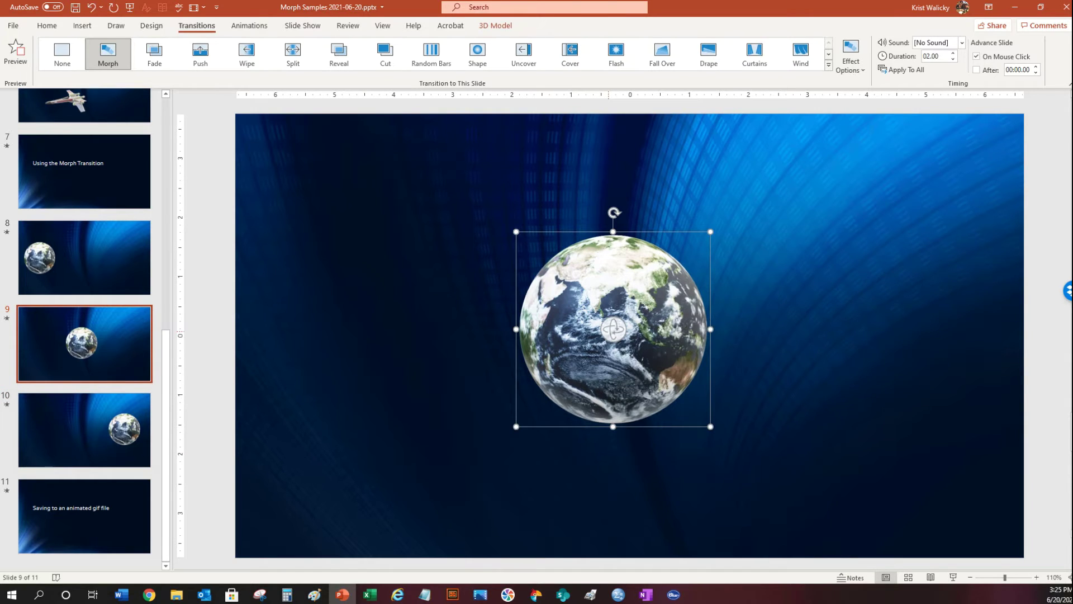
drag(609, 330, 668, 330)
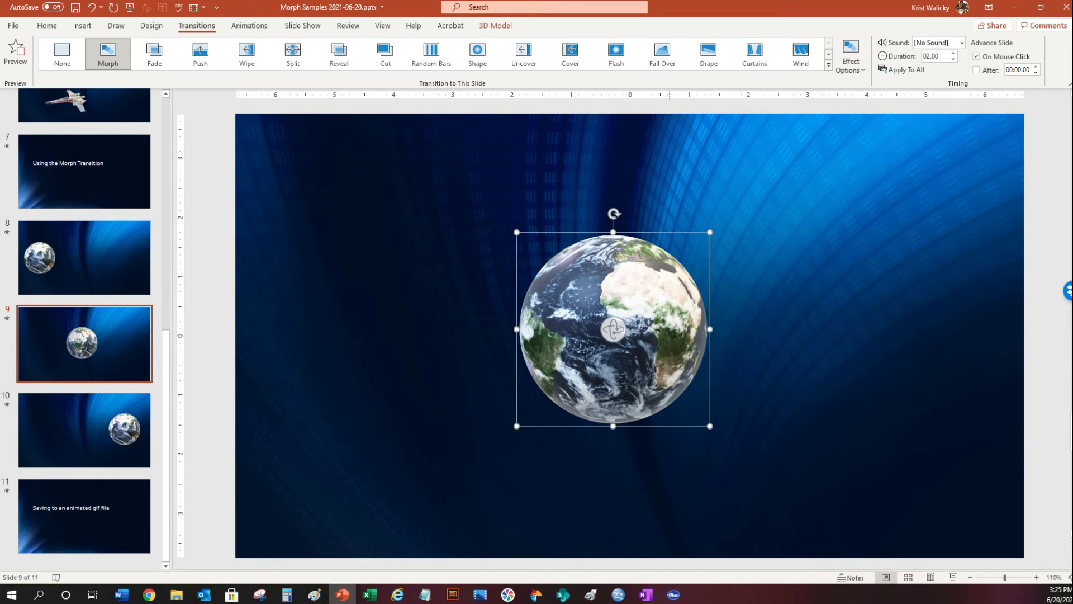
click(84, 430)
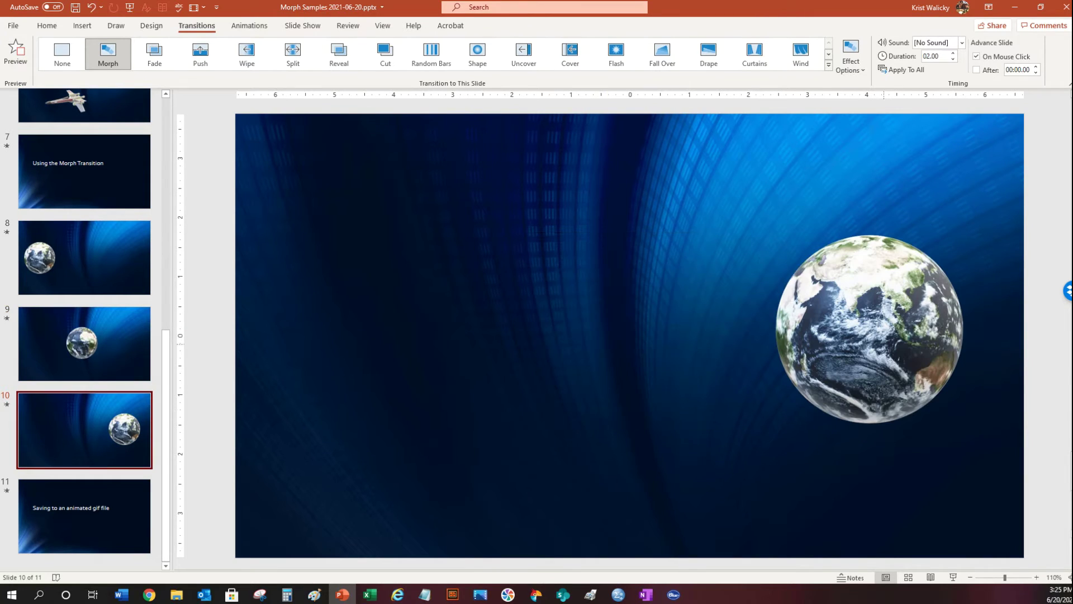
click(872, 349)
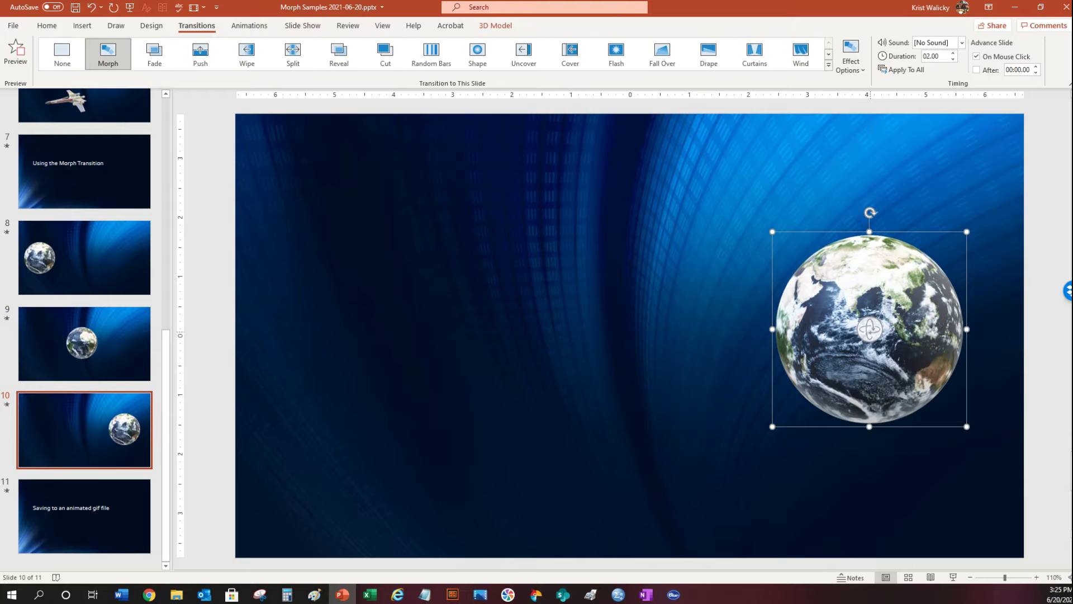
drag(870, 329, 899, 329)
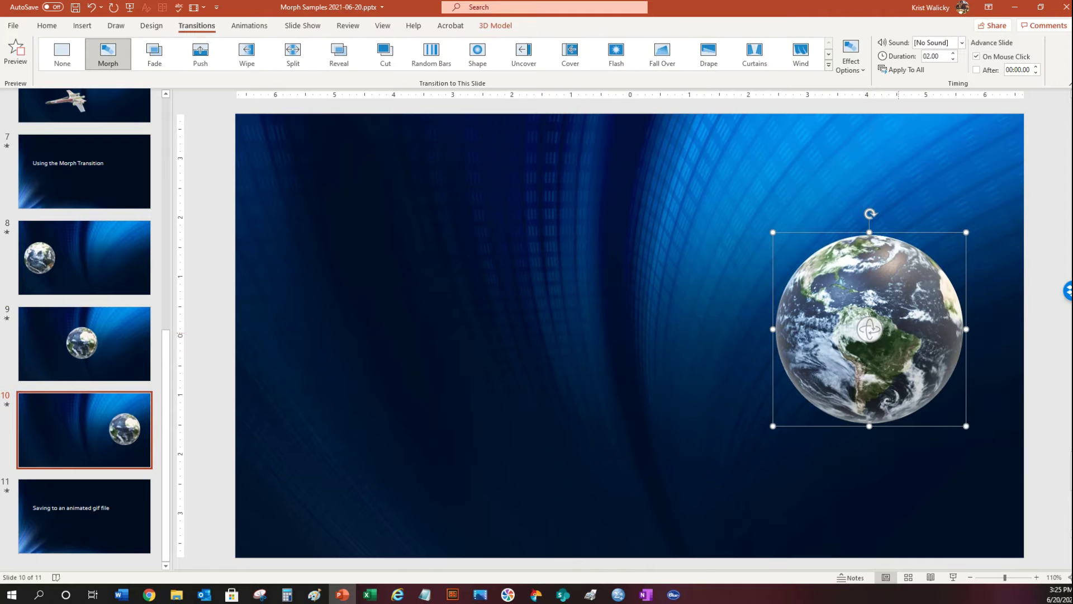
drag(827, 330, 860, 330)
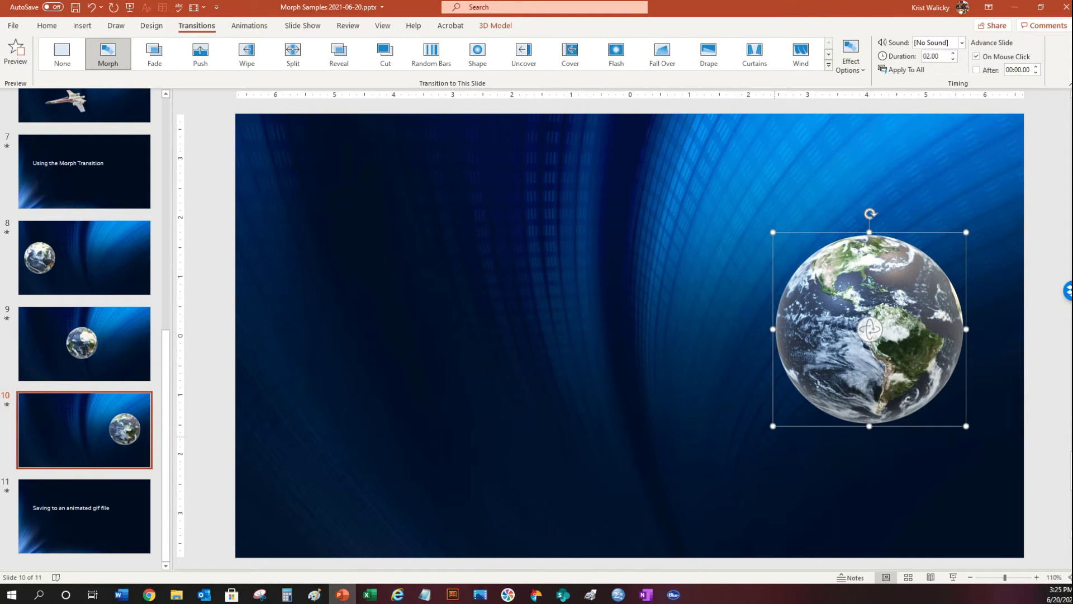
Enlarge the Earth on slide 10 to most of the slide's height and center it vertically on the right side
drag(774, 425, 639, 556)
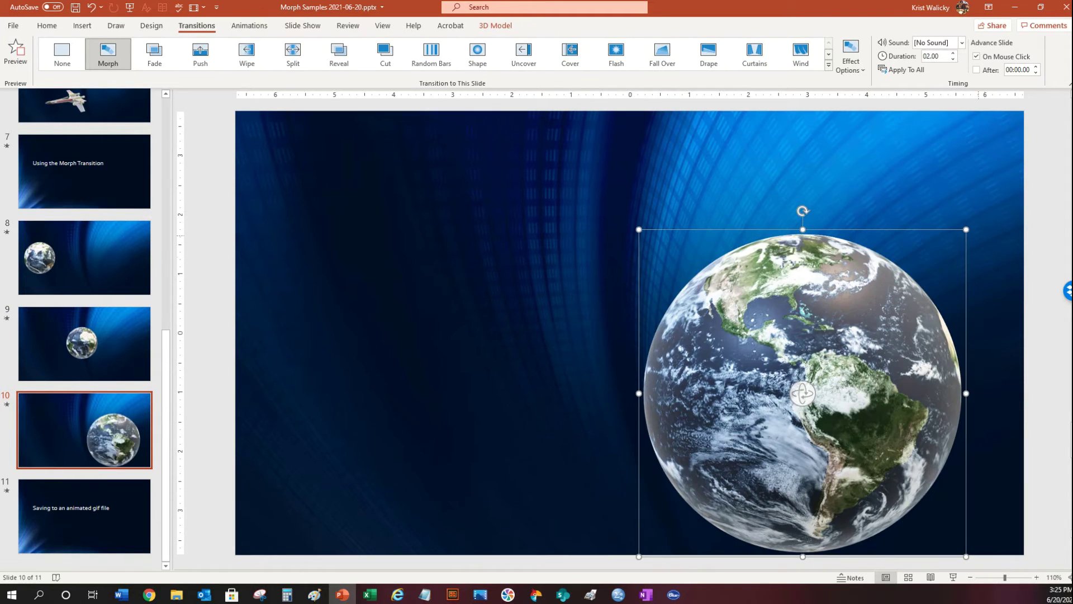
drag(966, 229, 978, 221)
drag(894, 324, 929, 269)
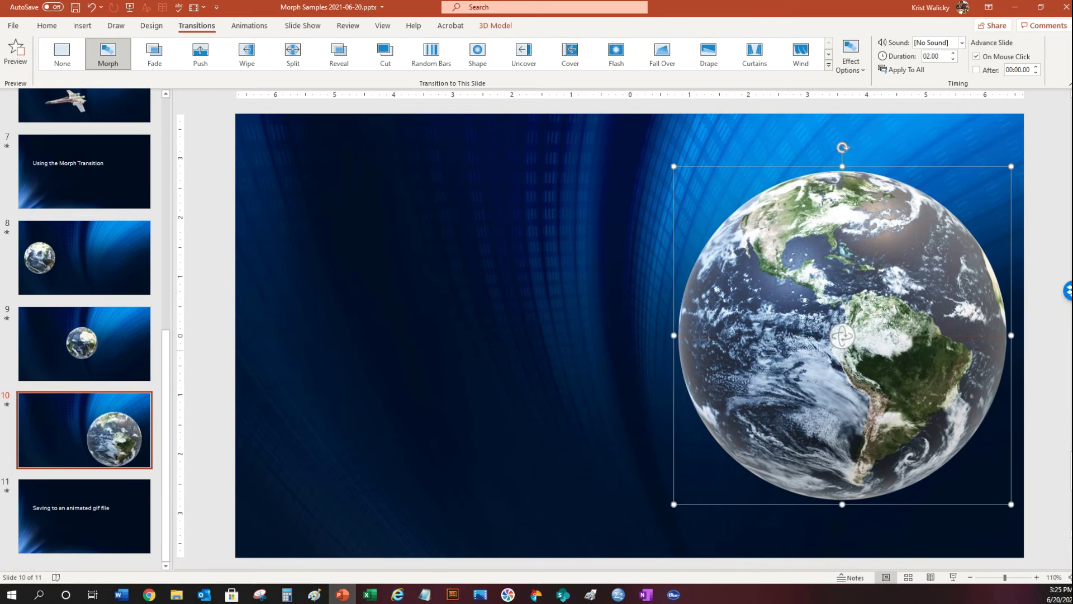
Go back to slide 8, the first Earth slide, and open the "Saving to an animated gif file" slide
click(84, 258)
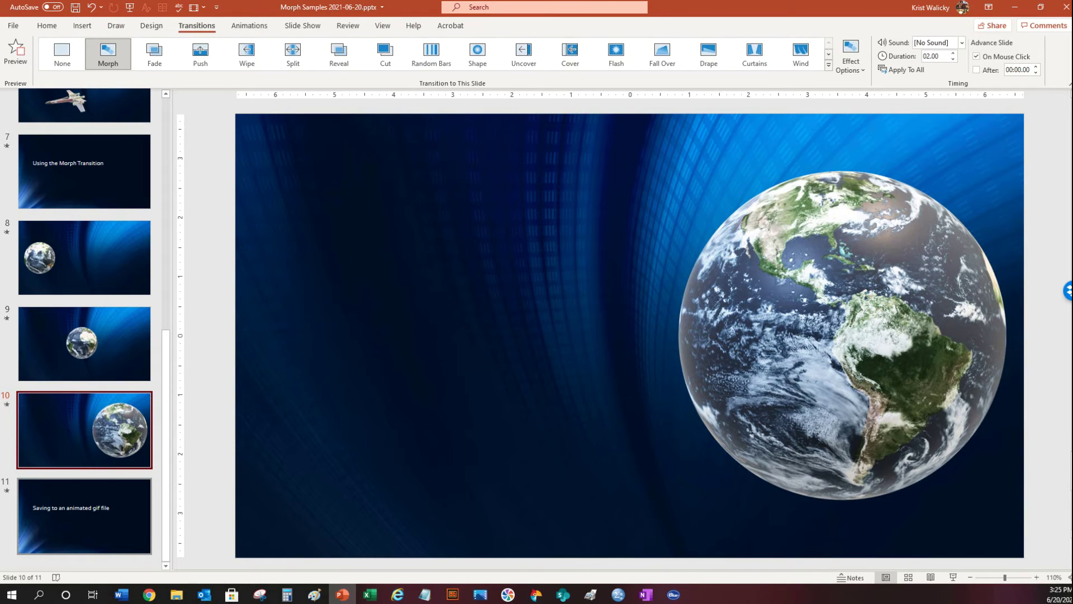
click(34, 537)
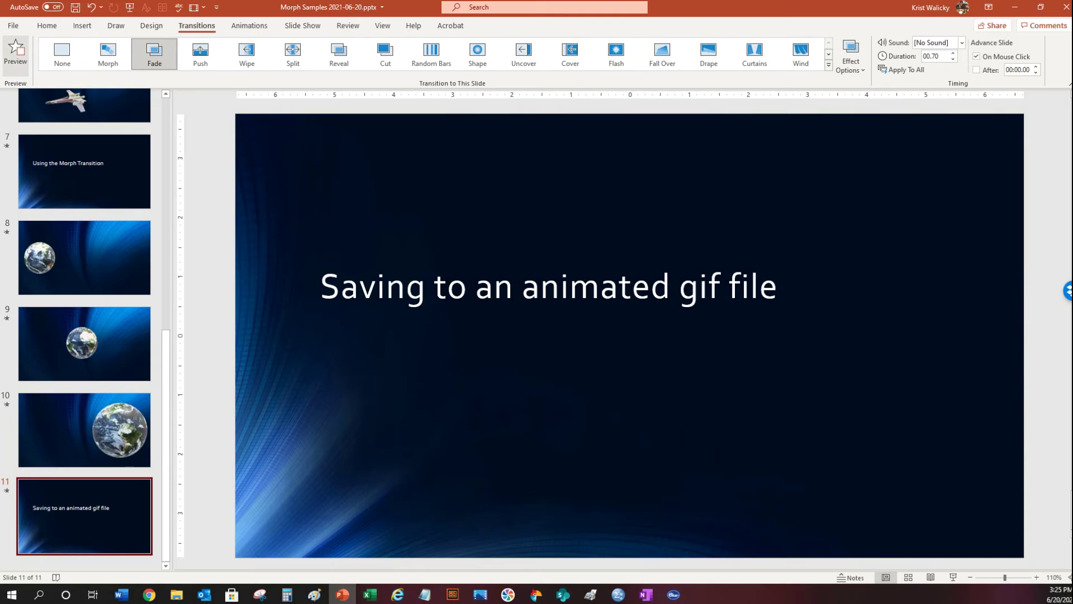
Save the presentation as an Animated GIF (*.gif) named Morph Samples 2021-06-20 in the Blog 2 folder
click(14, 26)
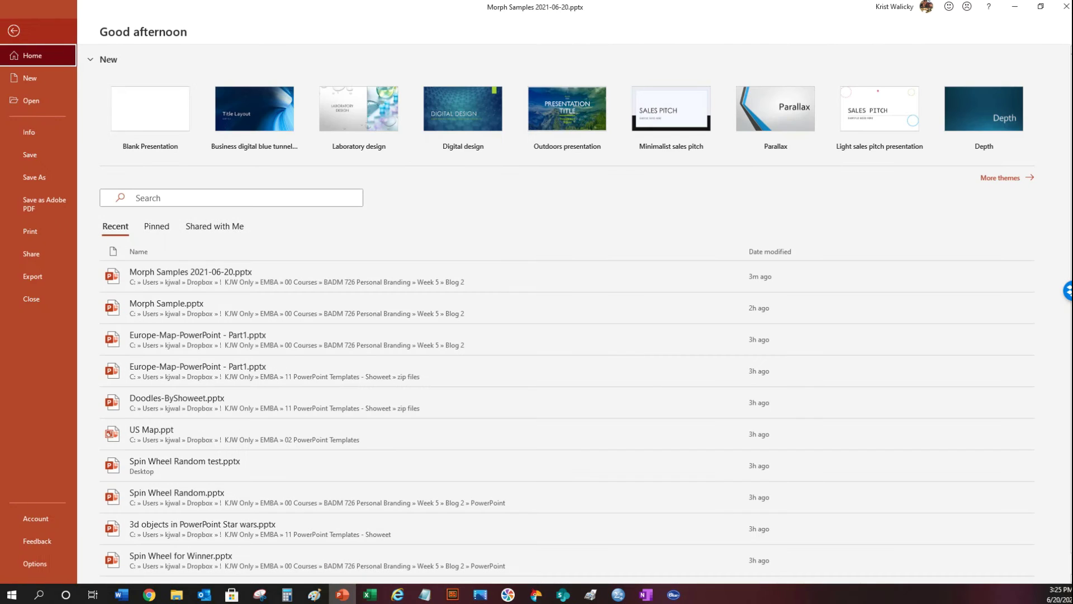
click(35, 178)
click(718, 98)
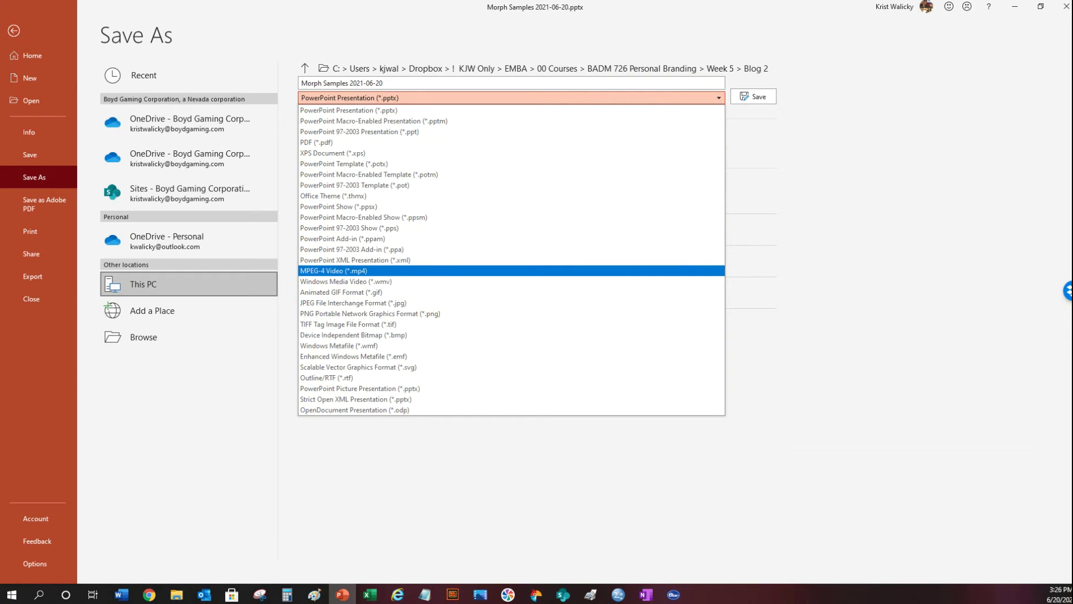
key(Down)
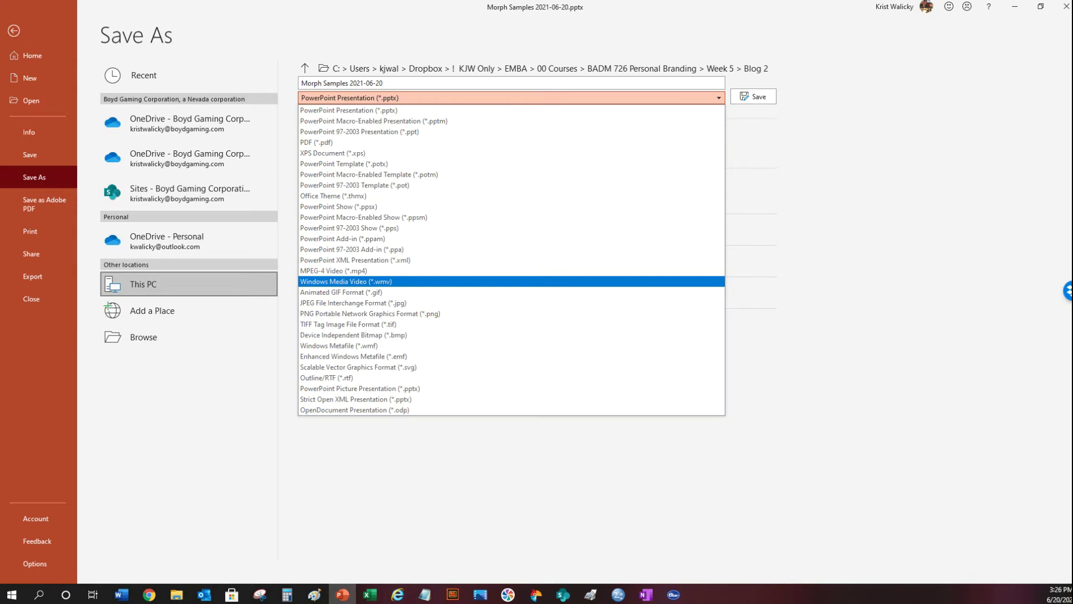
key(Down)
key(Return)
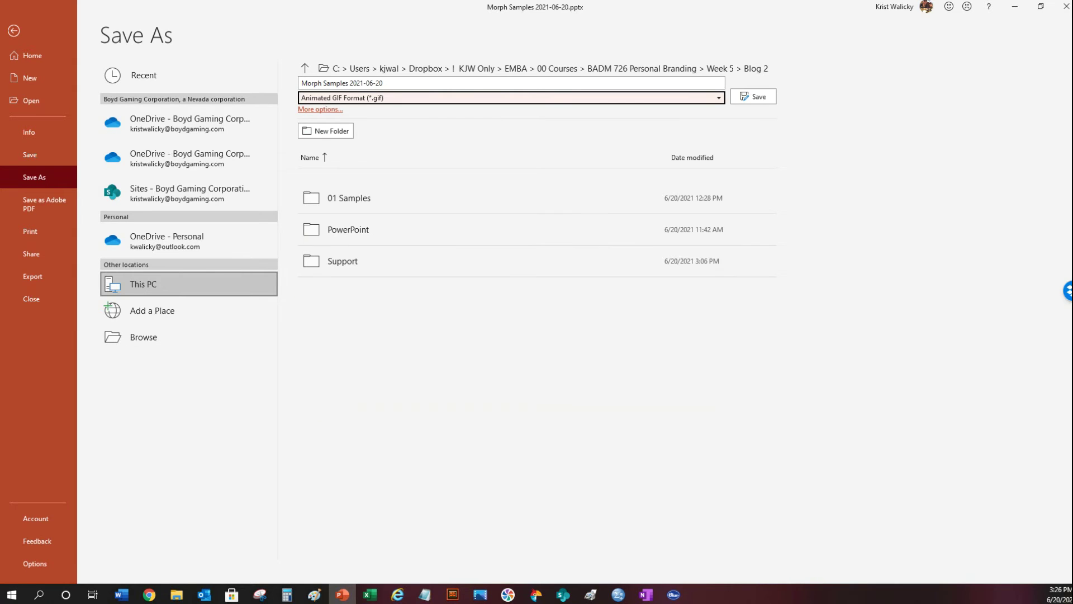
key(Tab)
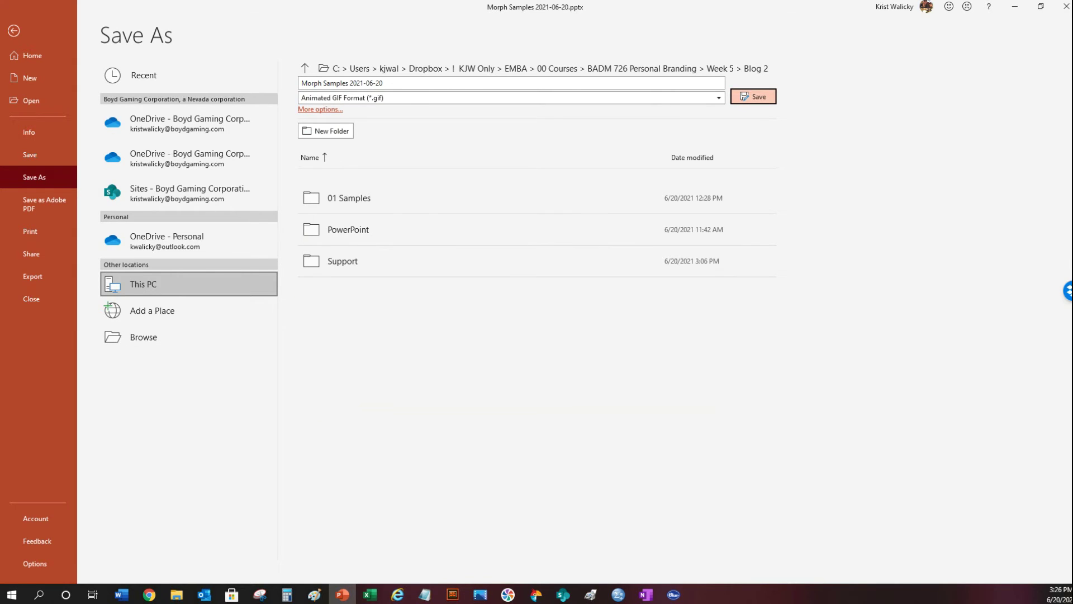
key(Return)
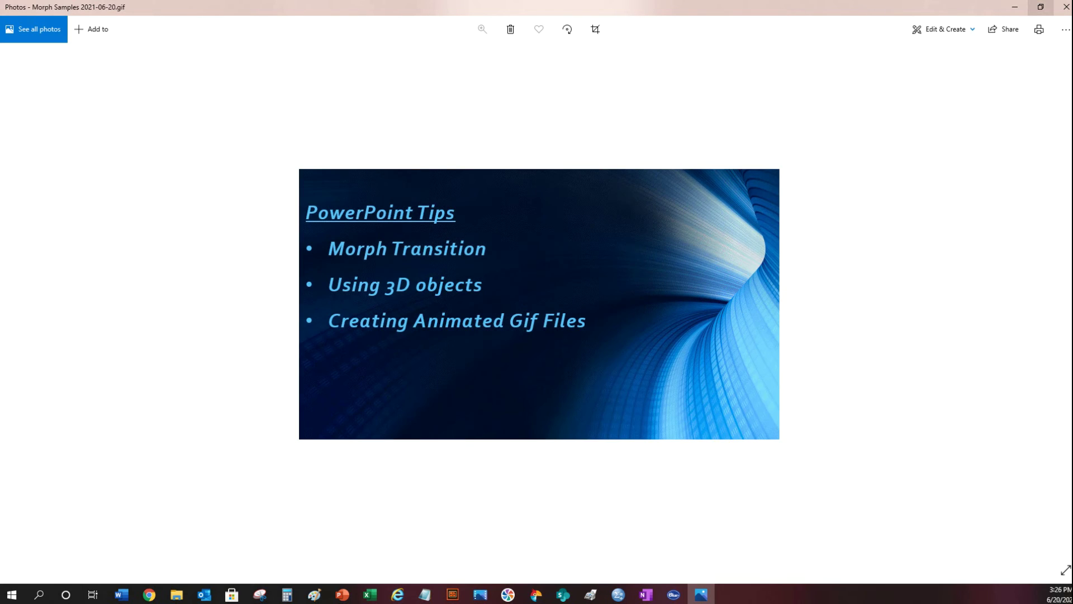
Finish viewing the animated GIF files in Photos and return to the PowerPoint Tips slide at the start of the presentation
click(1066, 7)
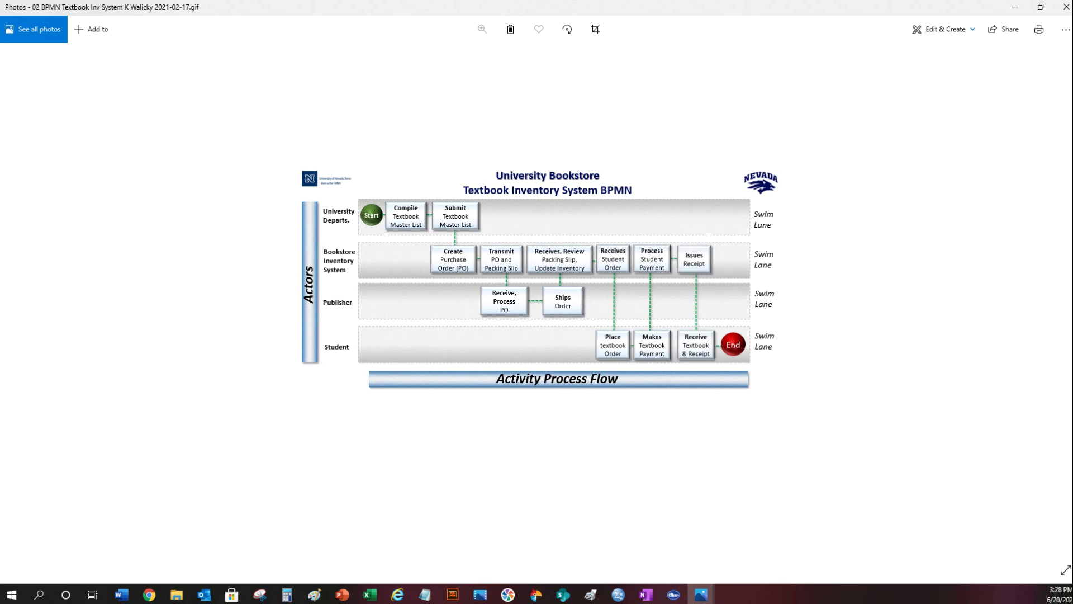
key(Right)
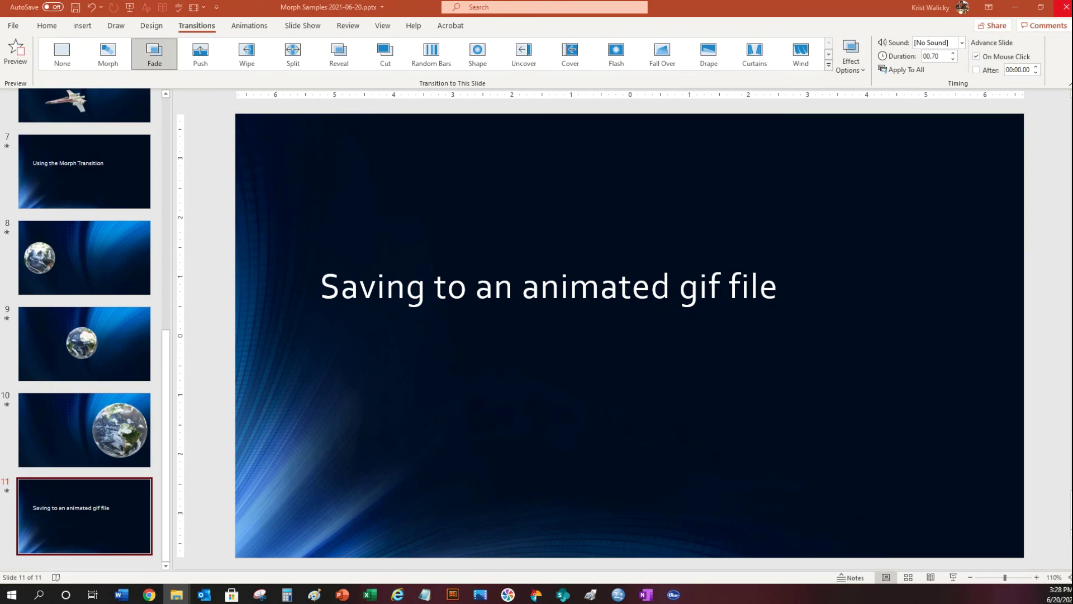
scroll(84, 330, up, 10)
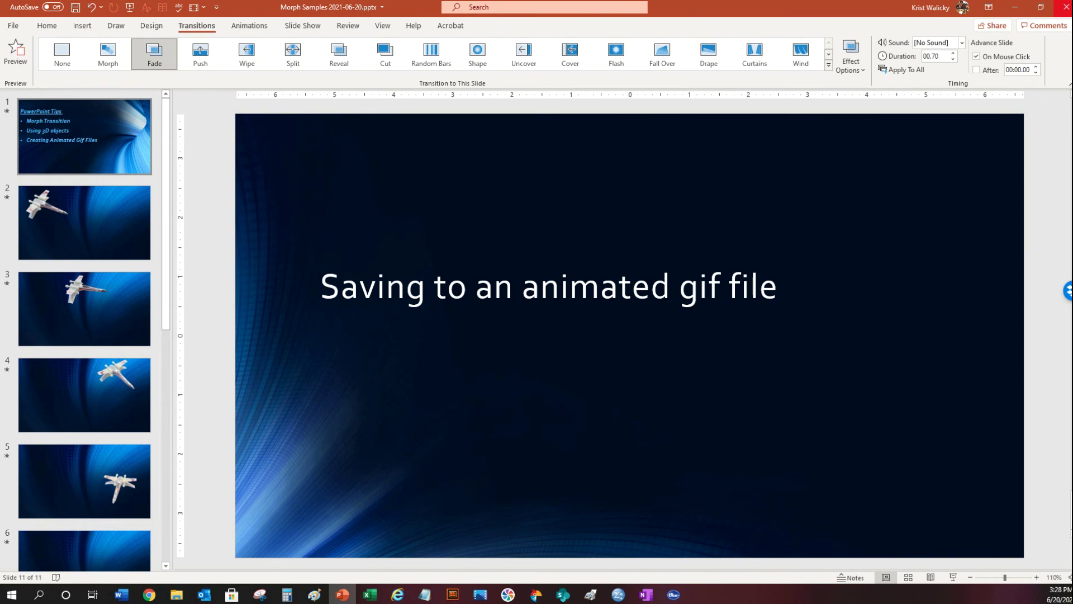
click(63, 133)
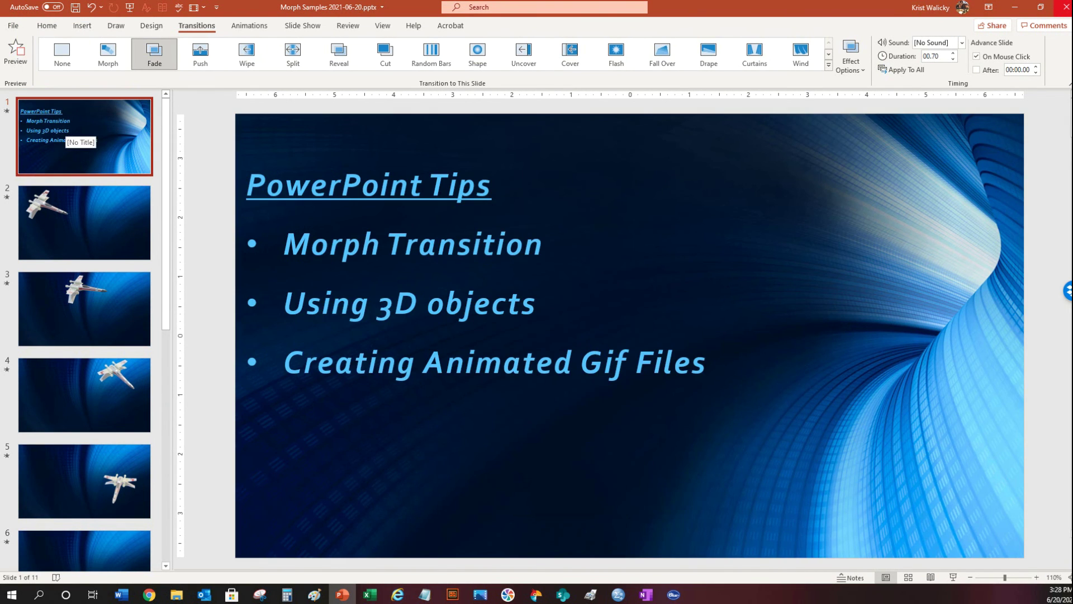